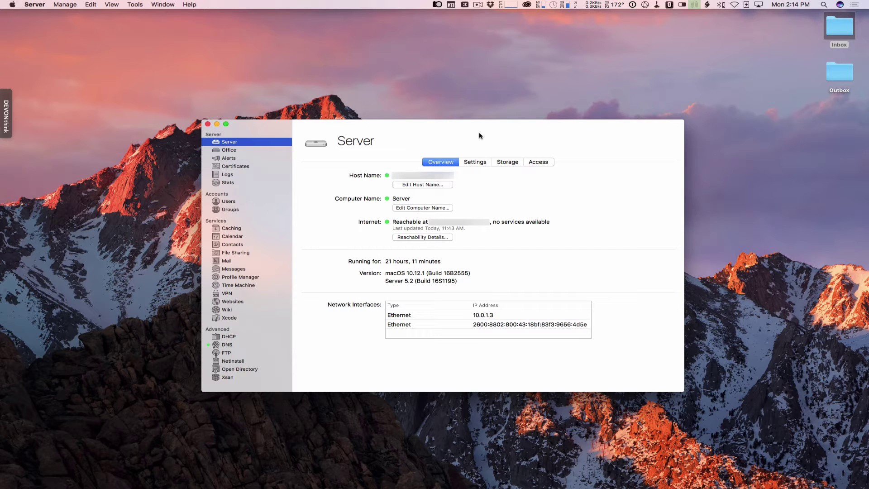
- Launch AirPort Utility from the Dock
mouse_move(557, 487)
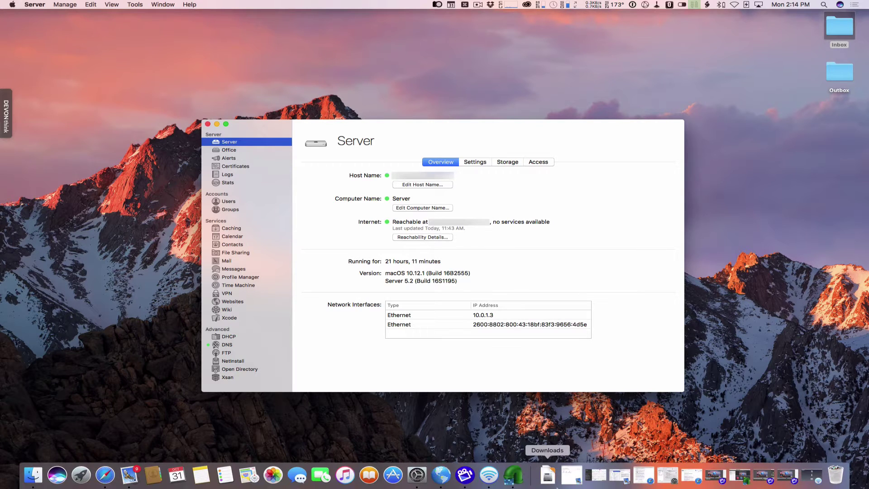
click(489, 475)
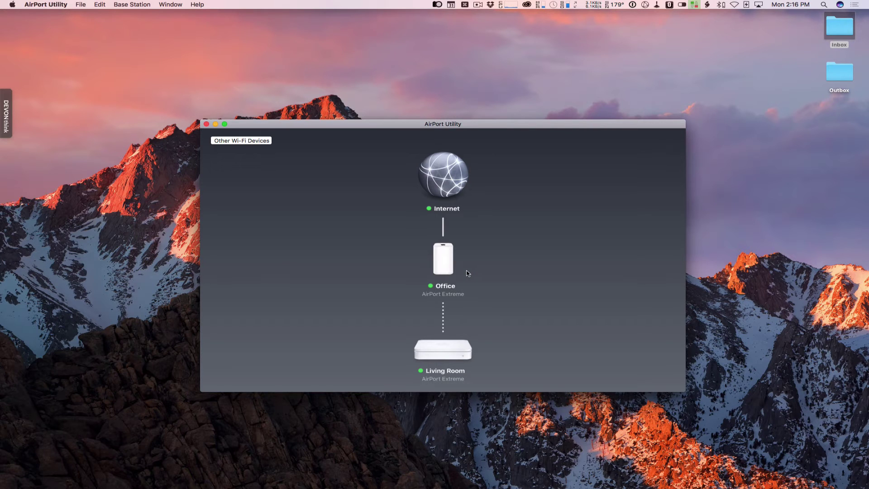
- Open the Office base station and view its Network settings with DHCP reservations and port forwarding
double_click(444, 261)
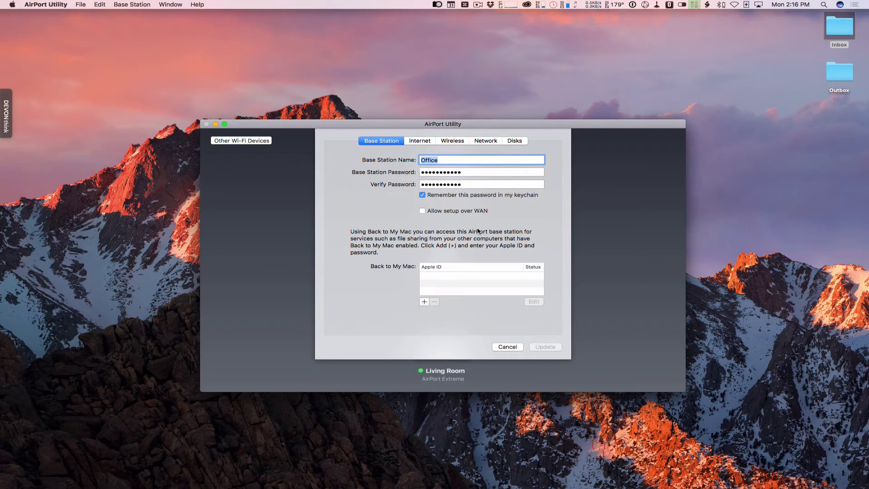
click(486, 142)
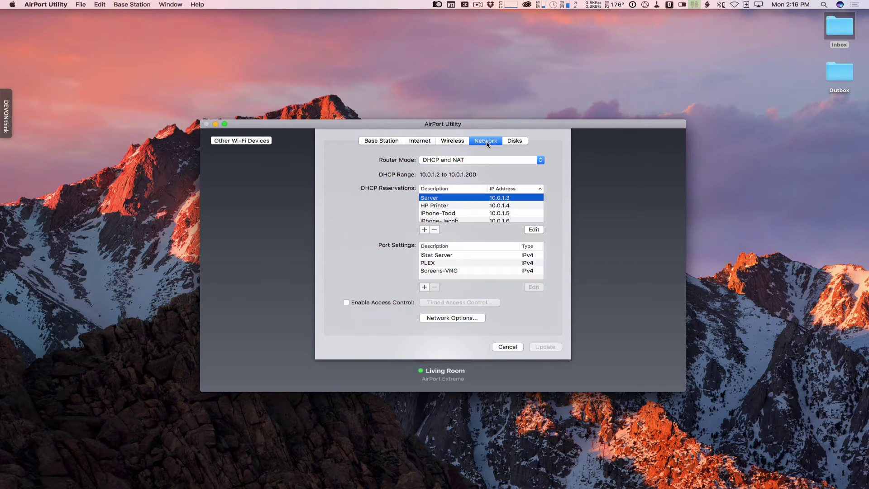
- Edit the PLEX port-forwarding entry, TCP 32400 to 10.0.1.3
click(430, 266)
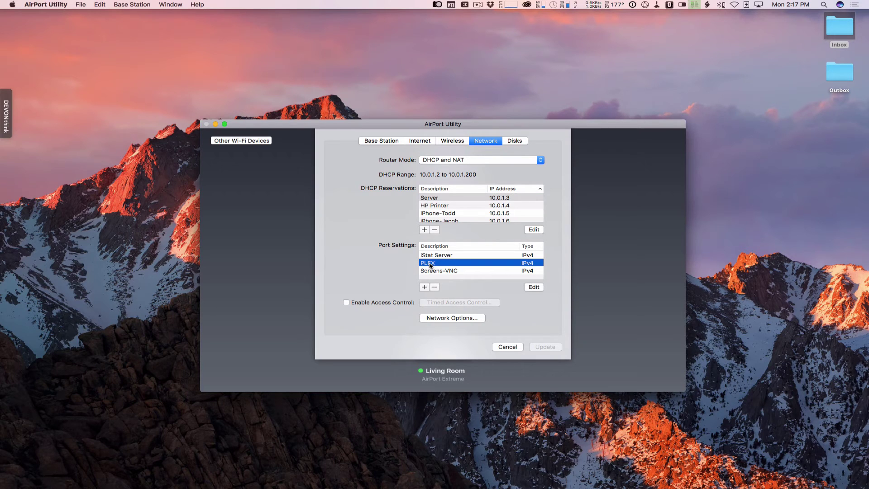
click(533, 288)
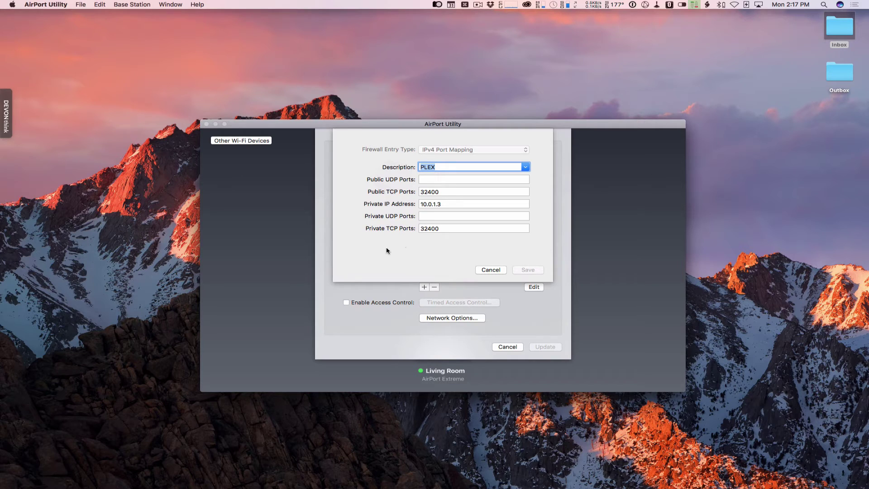
- Look over the preset Description list, then cancel the PLEX mapping unchanged
click(526, 167)
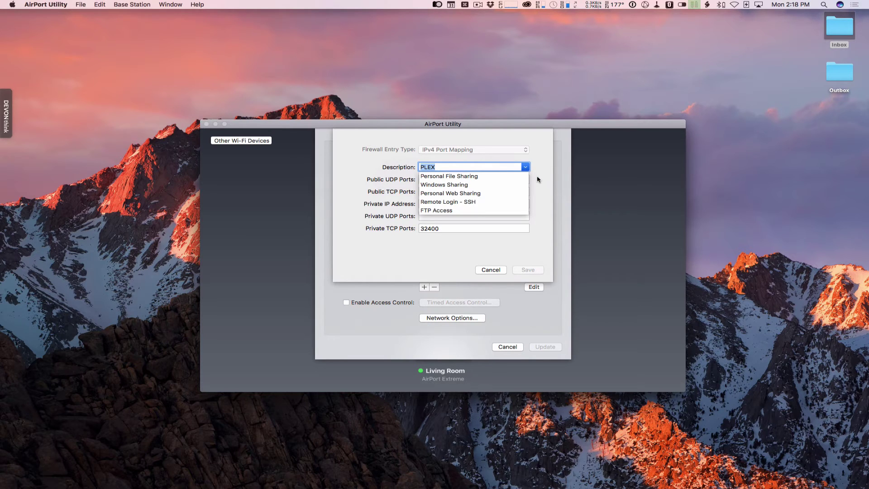
click(537, 180)
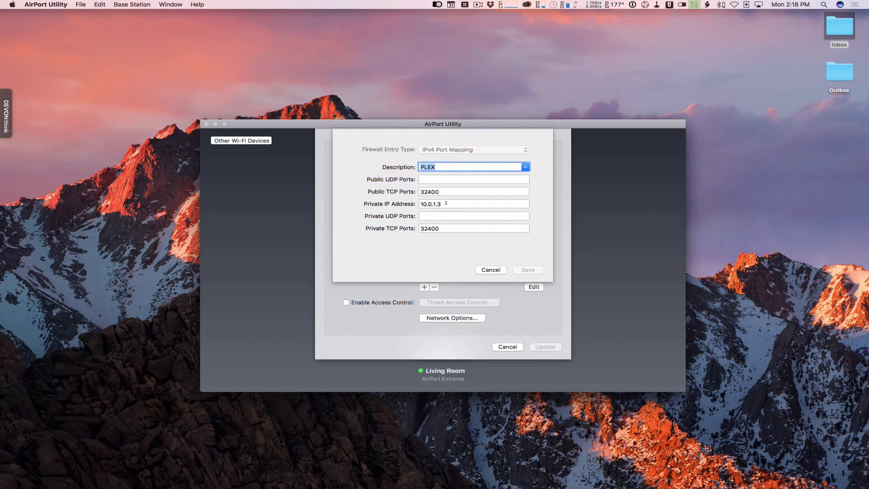
click(491, 270)
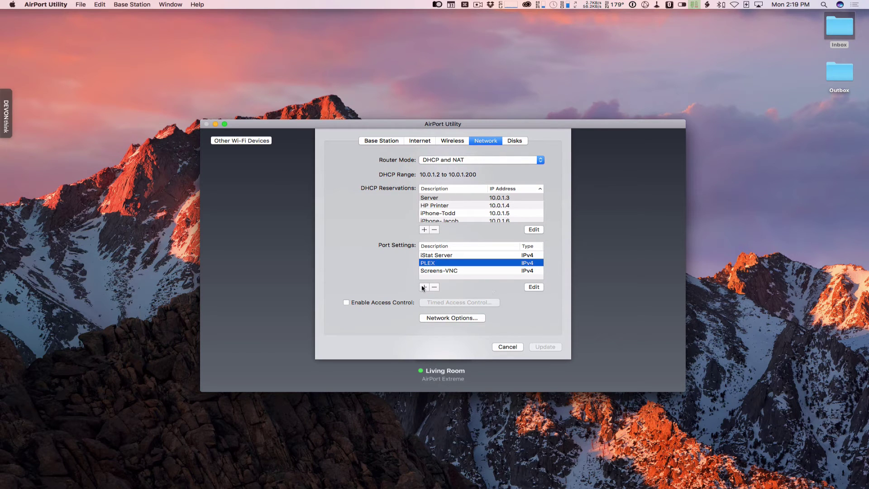
- Add an IPv4 port mapping from the Remote Login - SSH preset, TCP 22 to 10.0.1.201
click(424, 287)
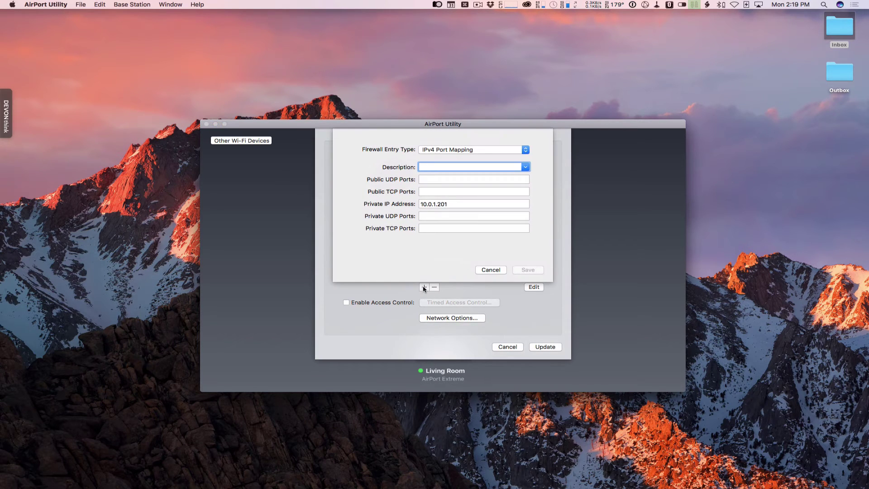
click(525, 151)
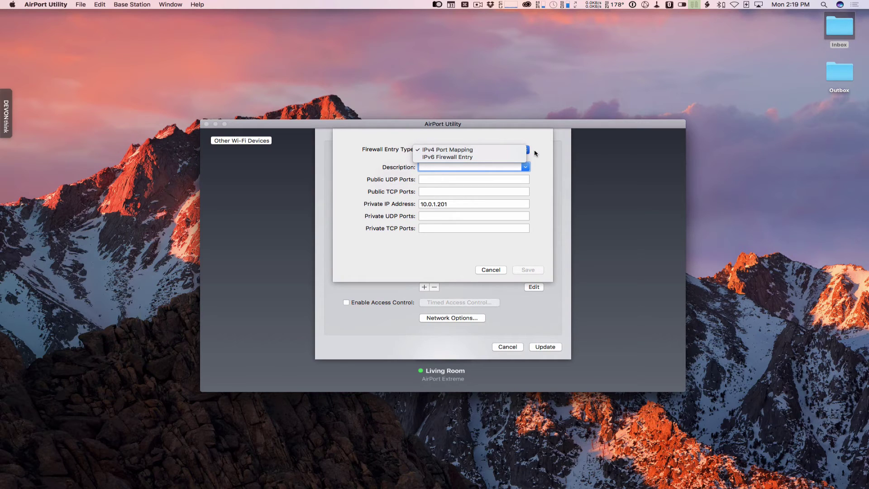
click(533, 153)
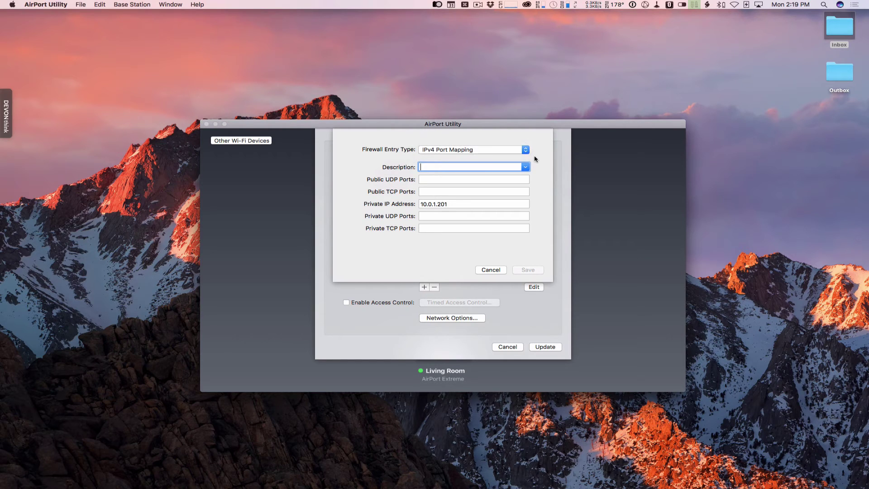
click(526, 167)
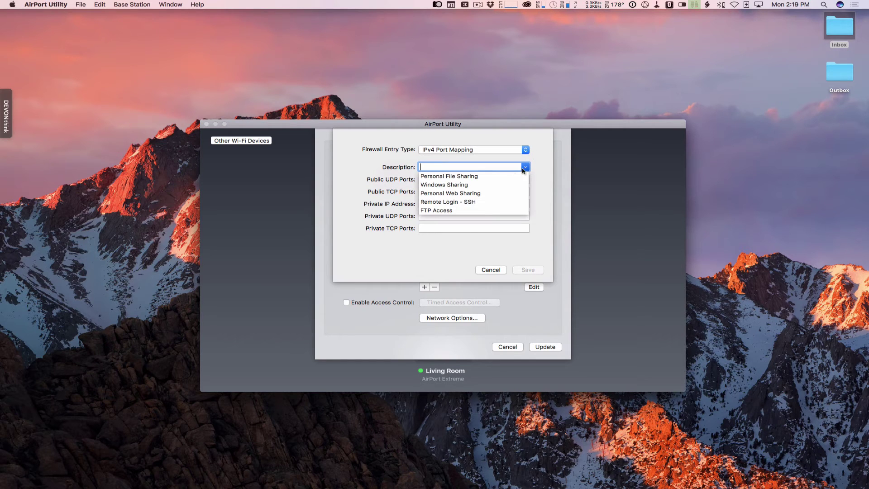
click(467, 203)
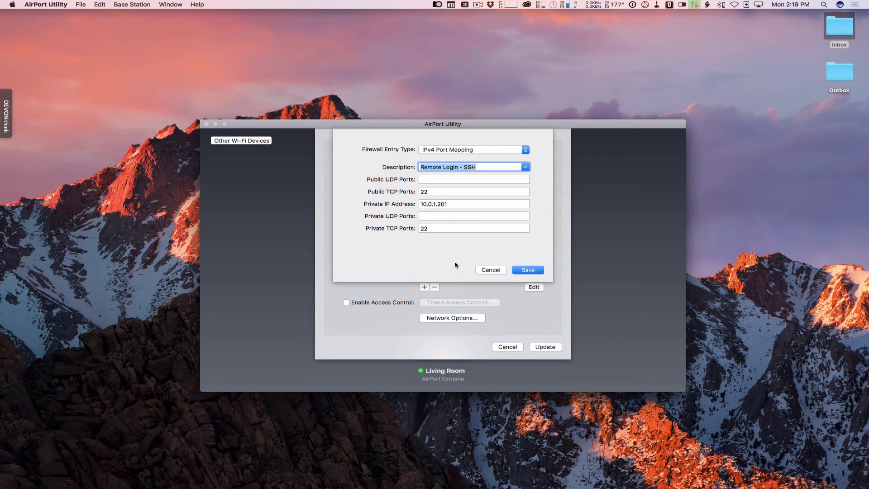
- Discard the SSH mapping and move AirPort Utility aside to reveal Server
click(490, 270)
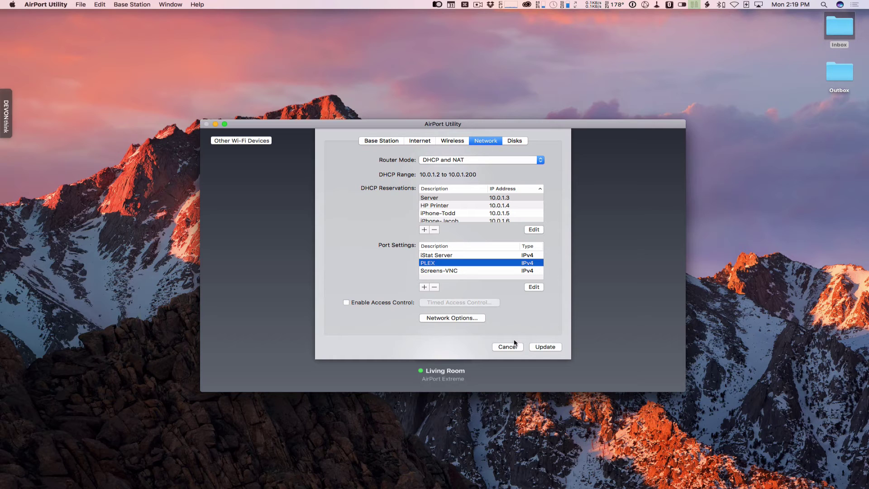
click(215, 124)
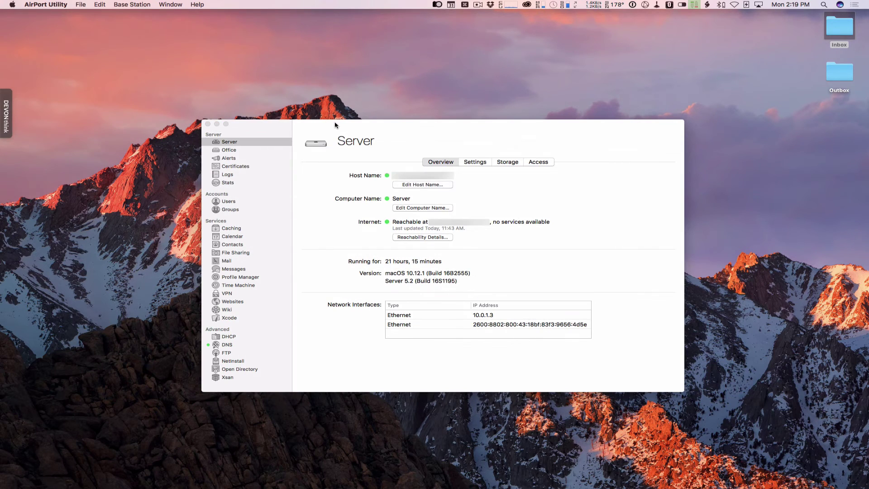
- In Server, select the Office base station and paste its AirPort password into the prompt
click(335, 125)
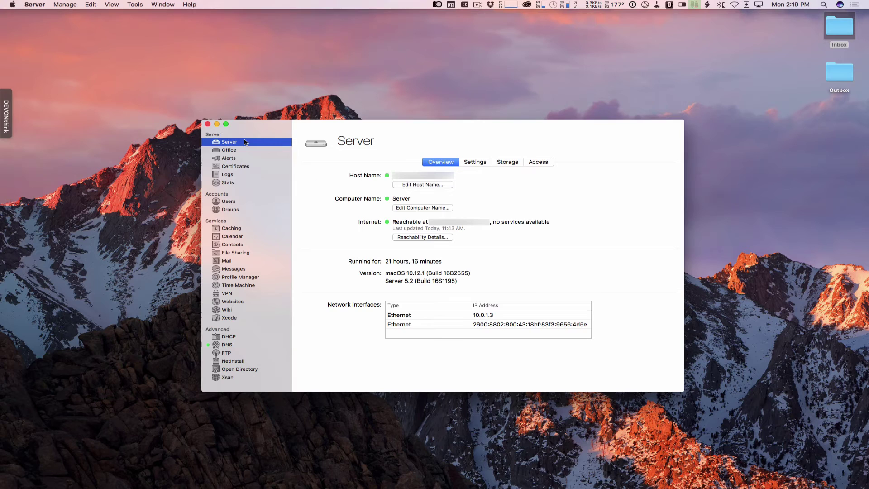
click(225, 152)
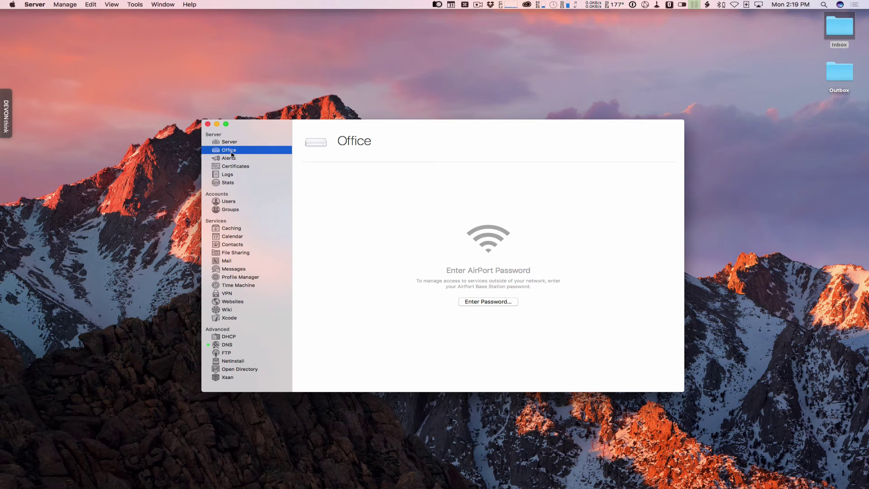
click(484, 302)
key(super+v)
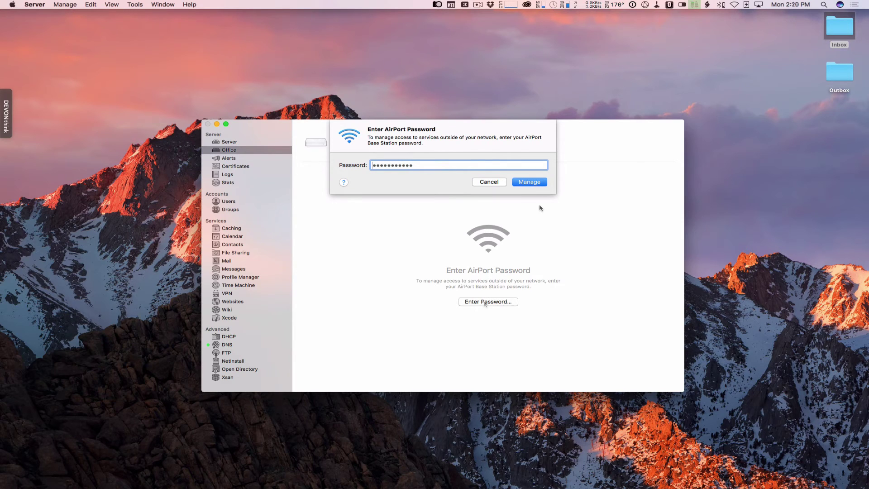
- Submit the password with Manage, then select the iStat Server and PLEX public services
click(533, 185)
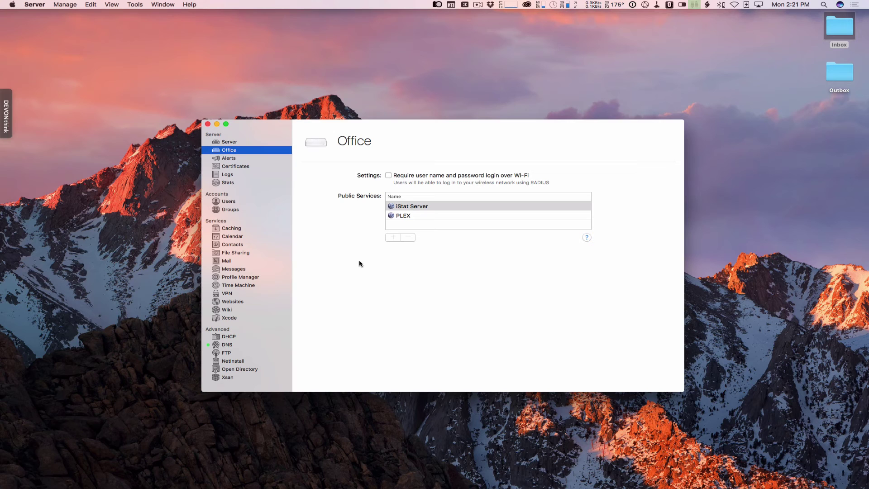
click(407, 208)
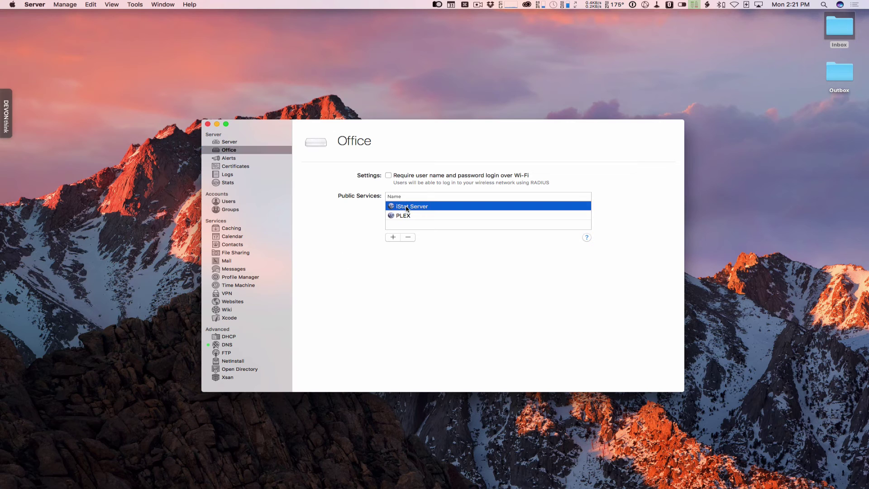
click(406, 217)
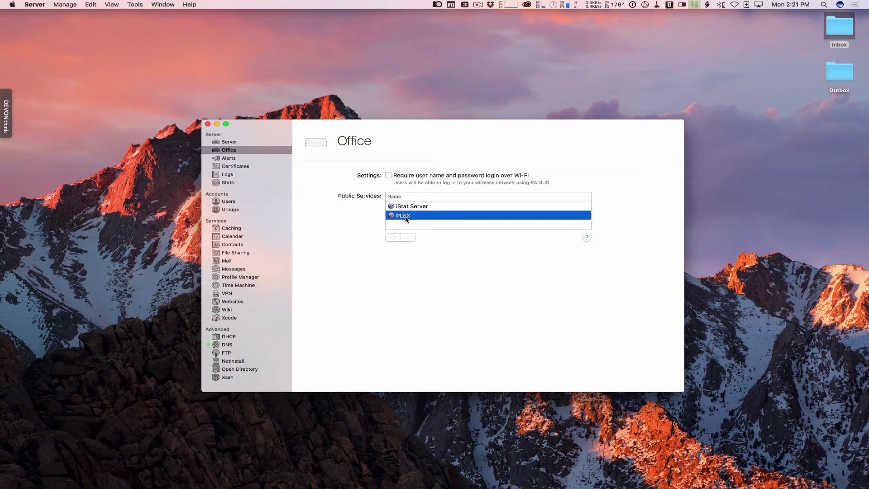
- Choose DNS in the Add Service menu and add it to the Office Public Services
click(392, 240)
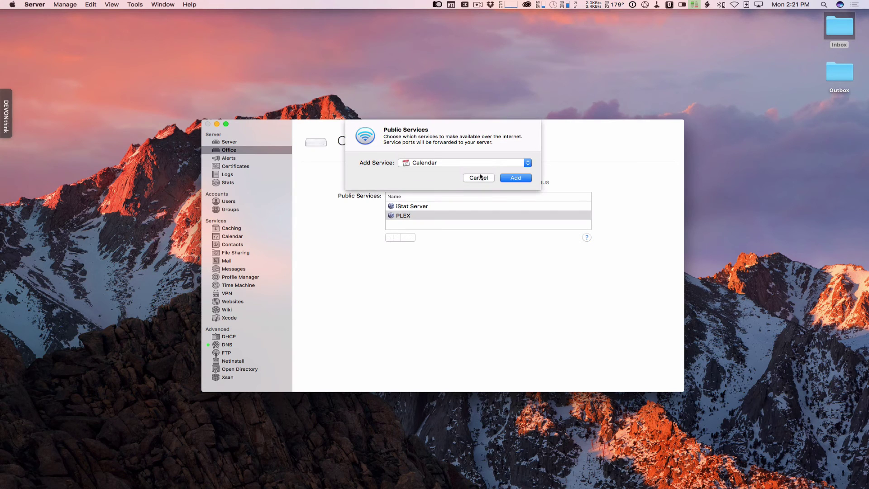
click(530, 164)
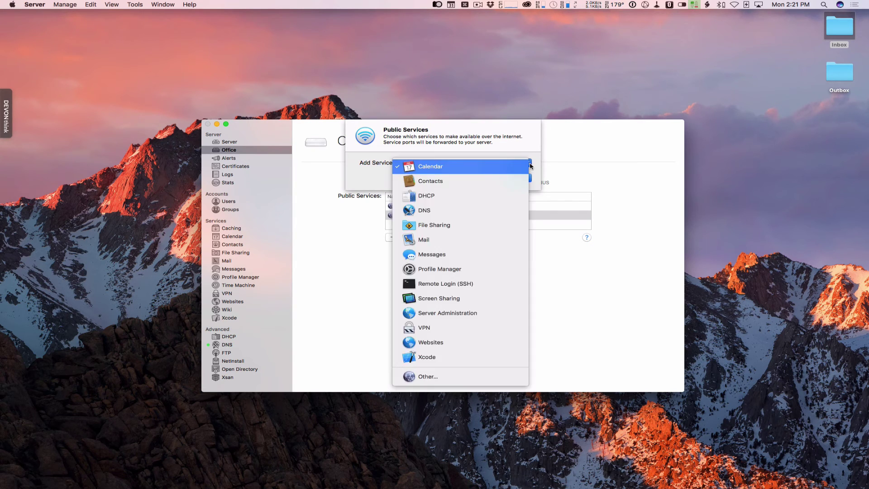
click(425, 210)
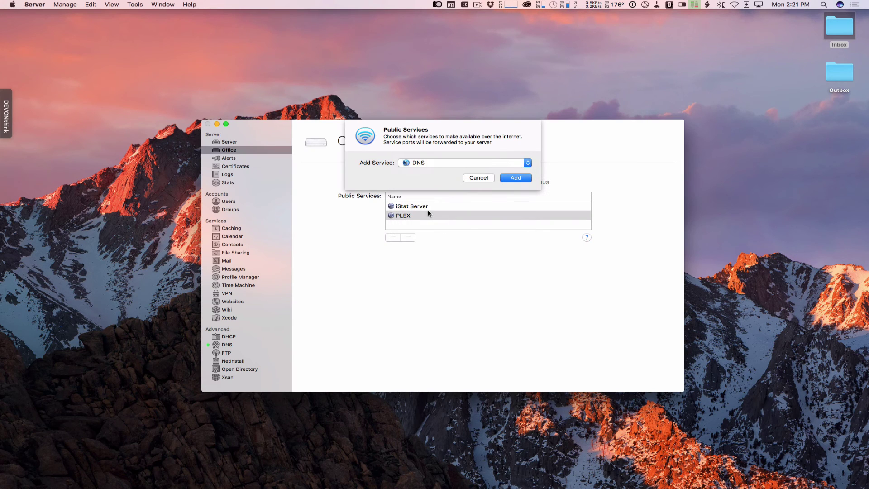
click(519, 178)
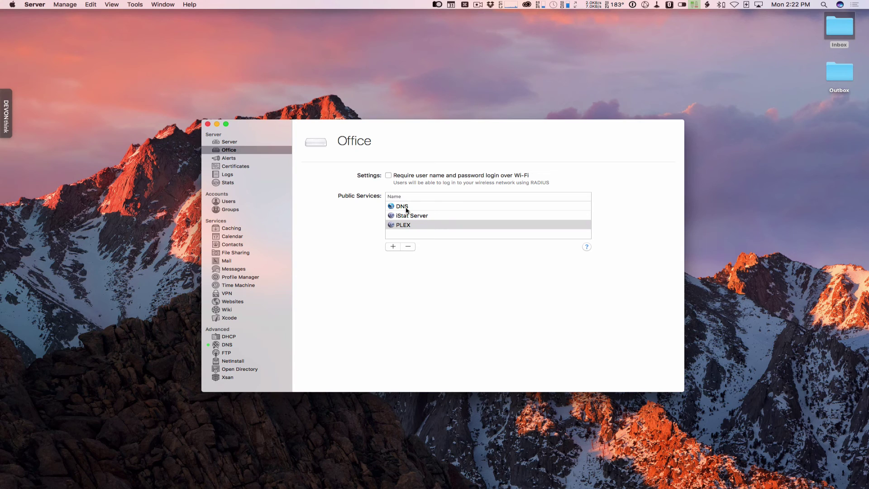
click(409, 209)
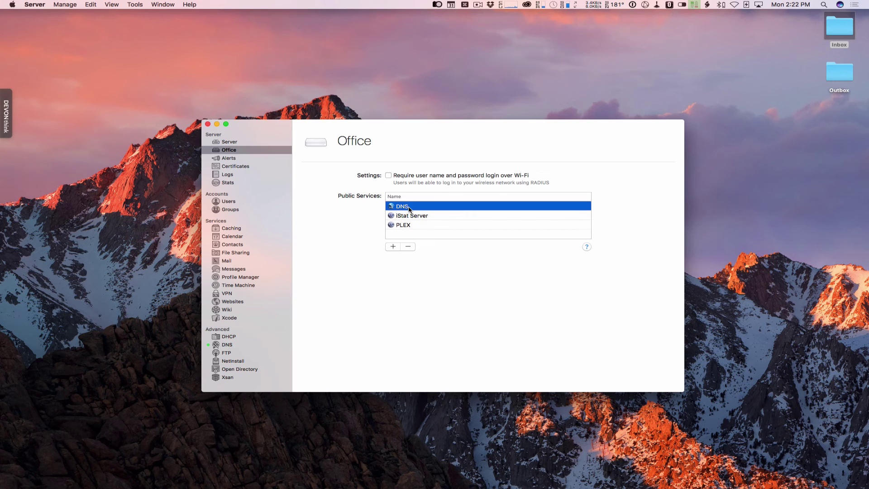
click(392, 248)
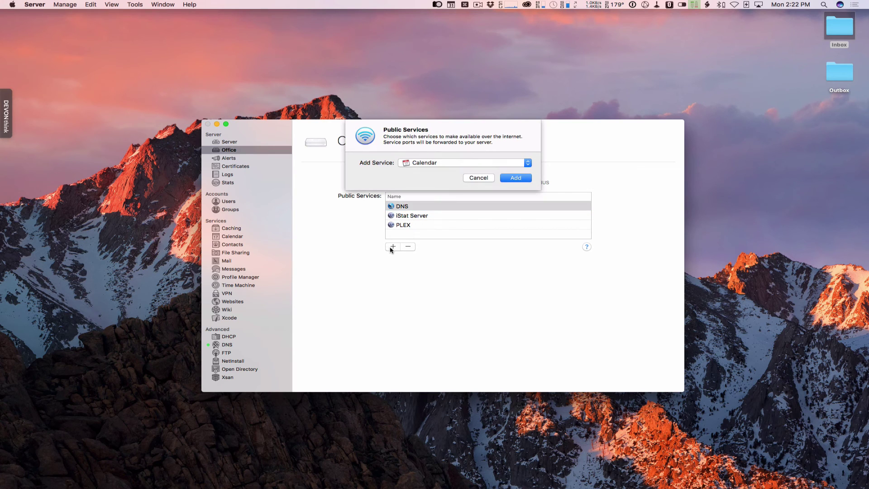
click(528, 164)
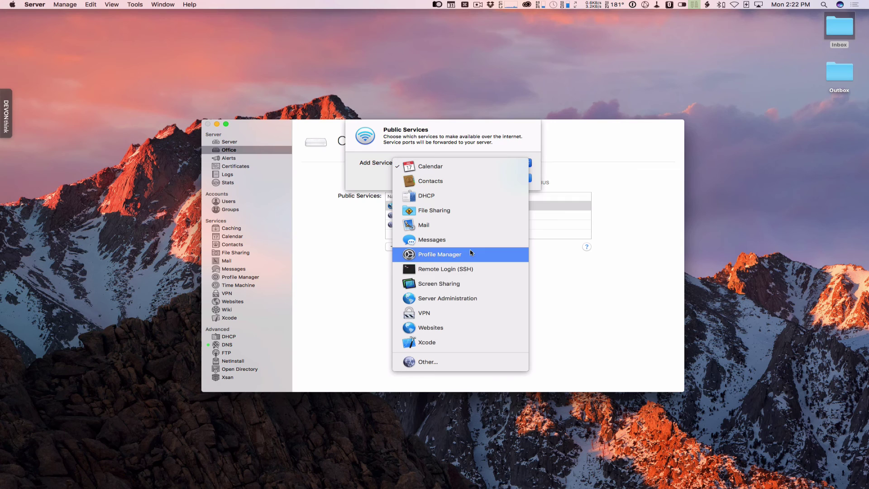
click(429, 365)
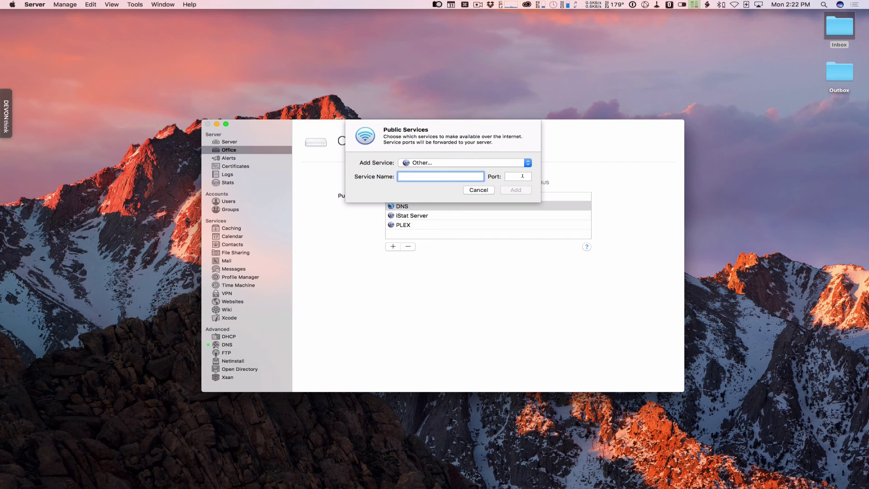
click(477, 191)
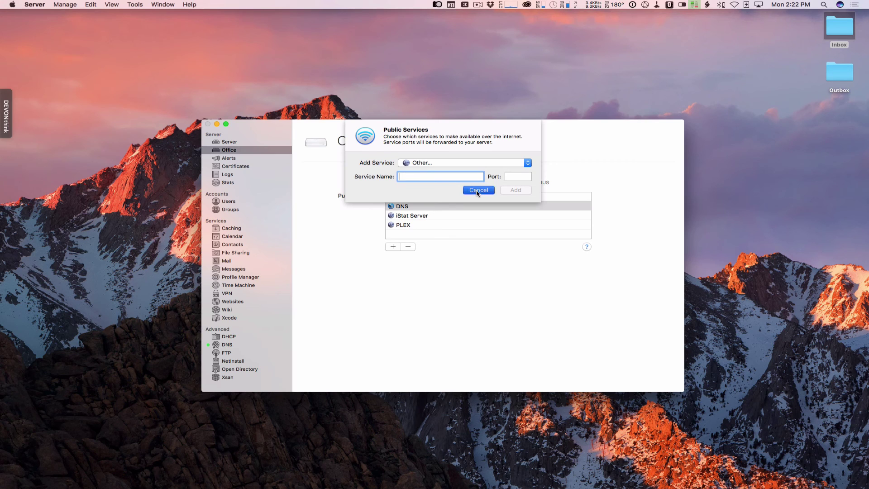